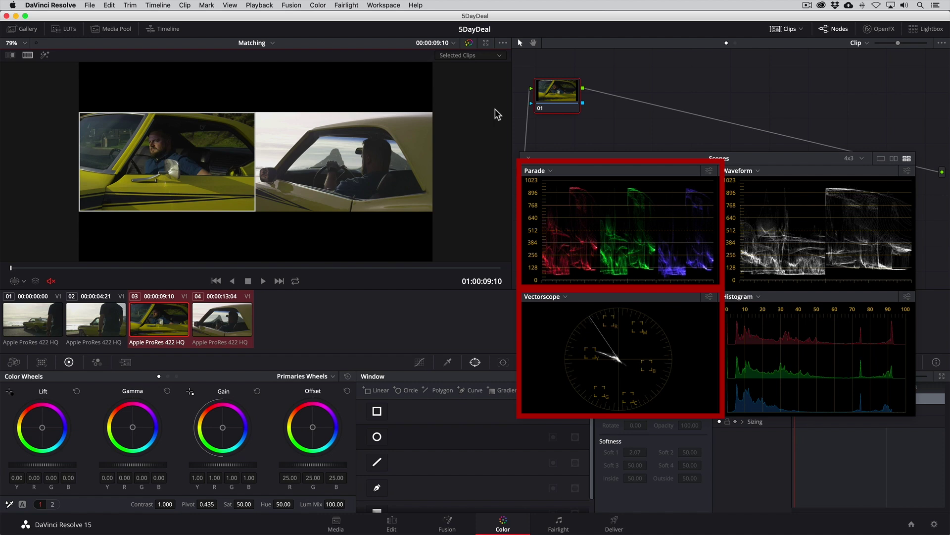
Step: End the side-by-side view so clip 02 plays full frame with its scopes
key(Up)
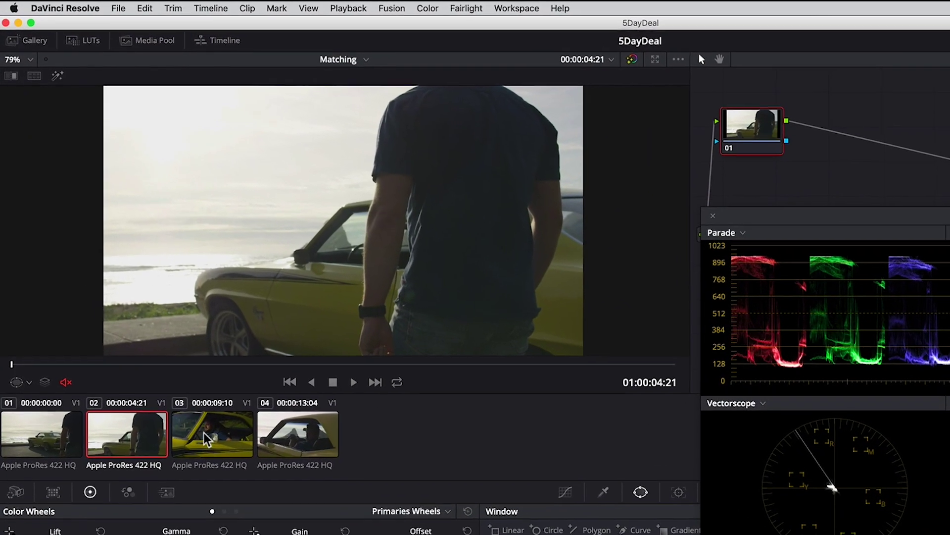
Step: Select clips 03 and 04 and compare them in Split Screen set to Selected Clips
click(207, 438)
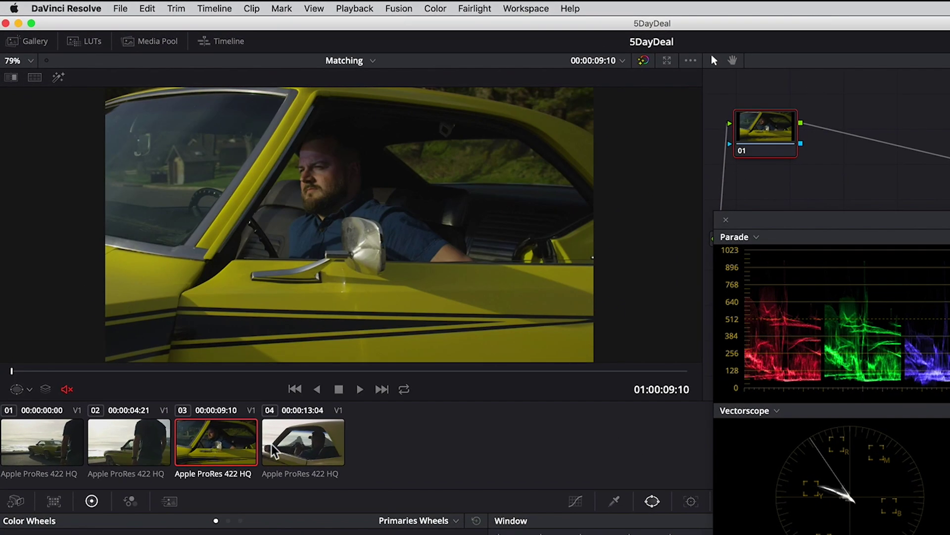
super+click(288, 448)
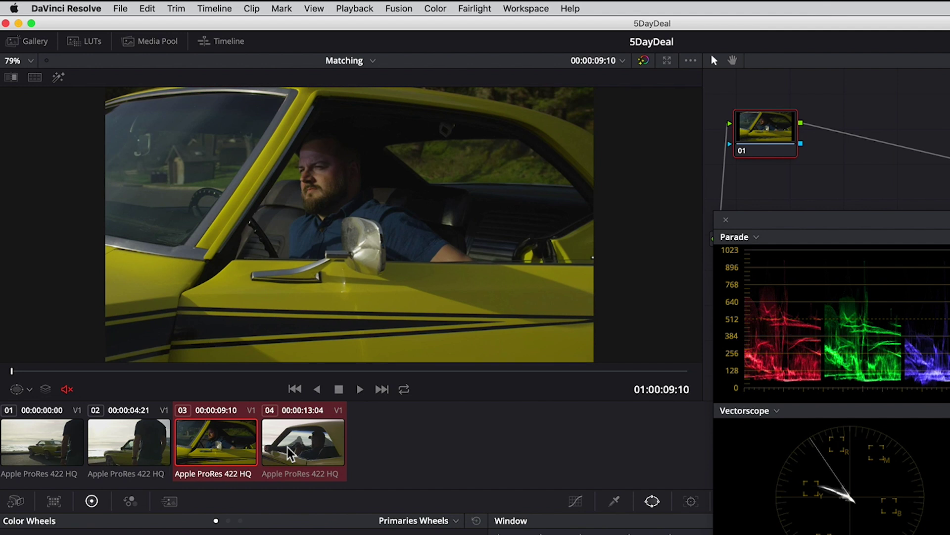
click(36, 78)
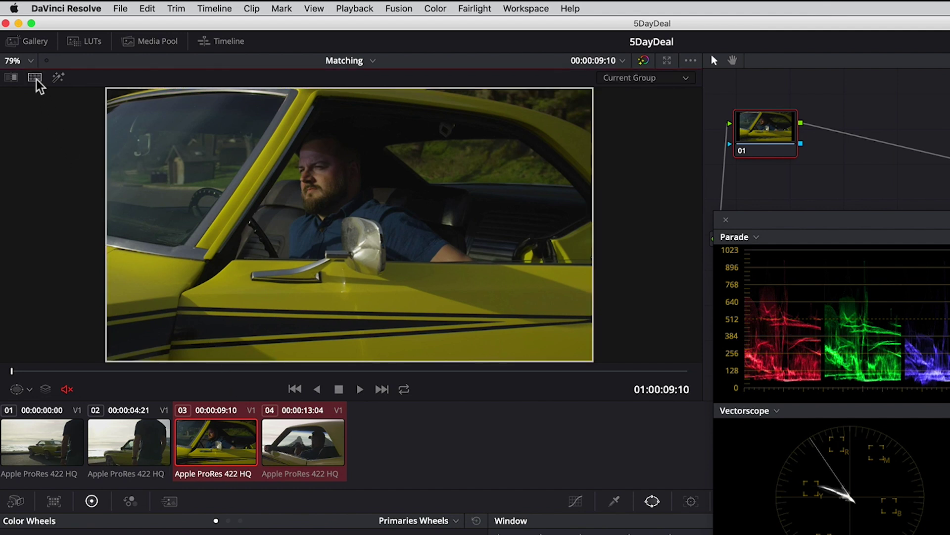
click(684, 79)
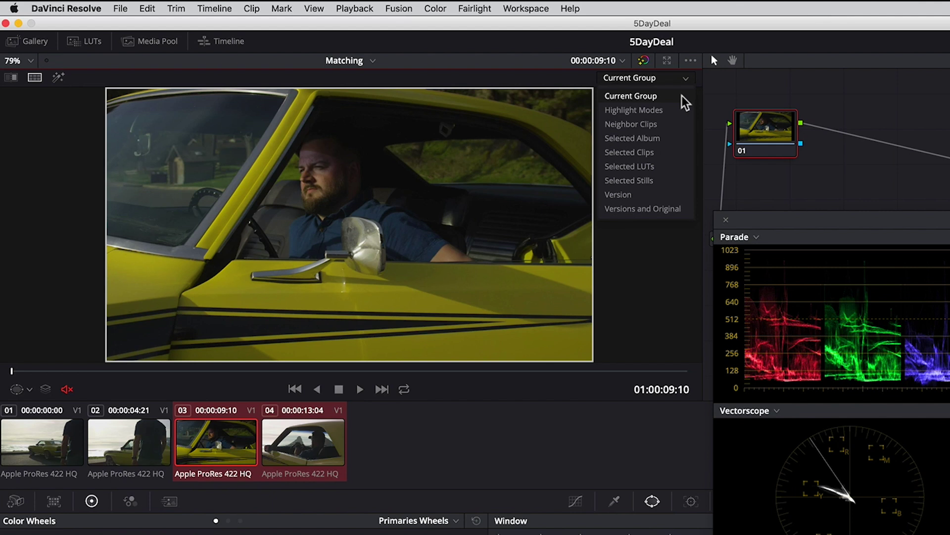
click(682, 153)
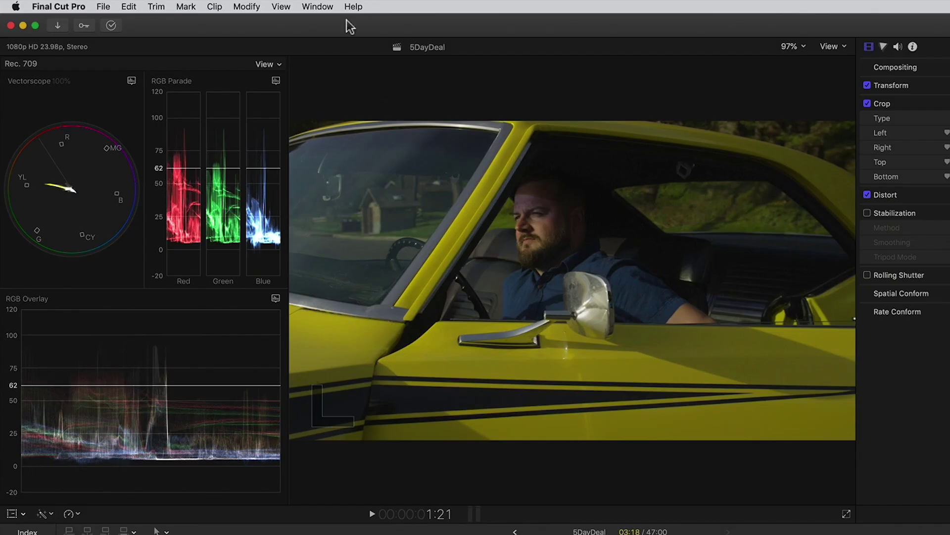
Step: Show the Comparison Viewer in the workspace and set the main viewer's scopes to Vertical Layout
click(318, 7)
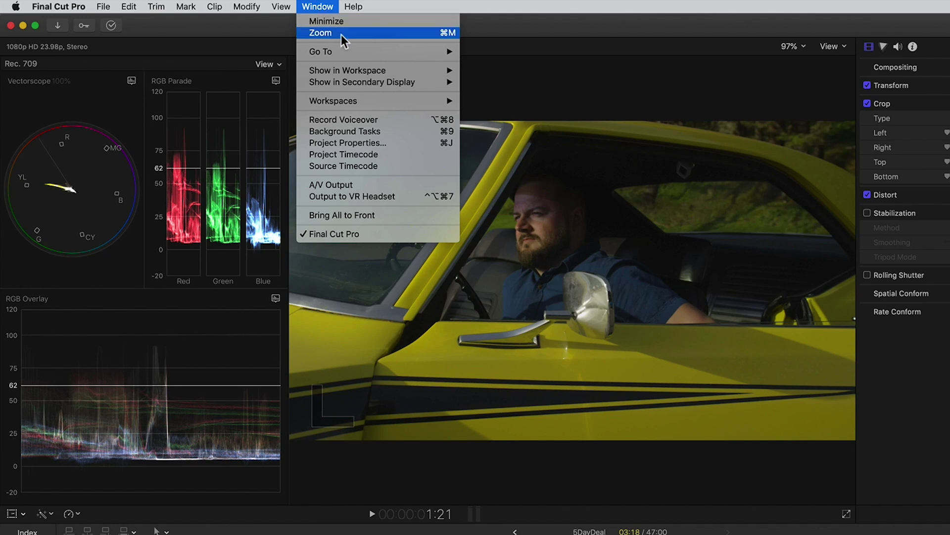
mouse_move(364, 75)
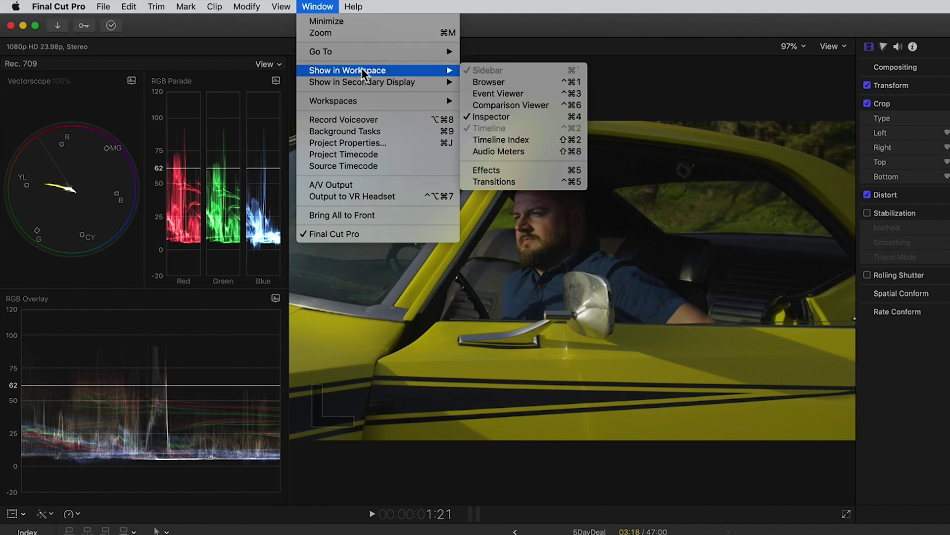
click(500, 103)
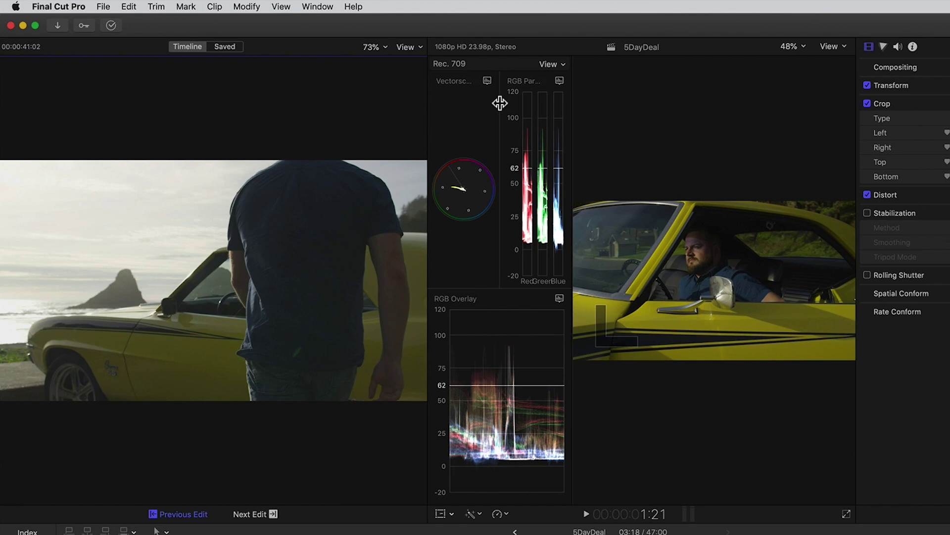
click(562, 65)
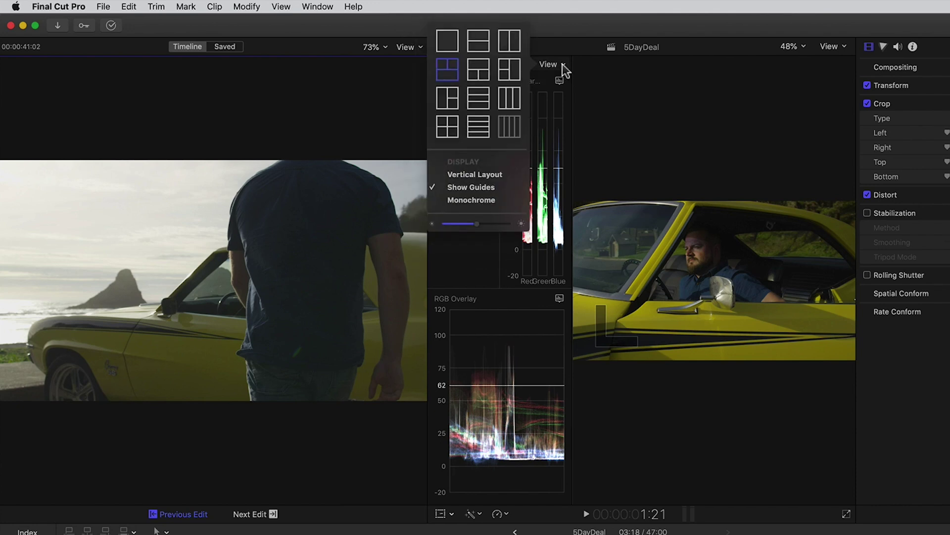
click(500, 177)
Step: Enable comparison viewer scopes: vectorscope, RGB Overlay waveform at the bottom, and RGB Parade
click(409, 50)
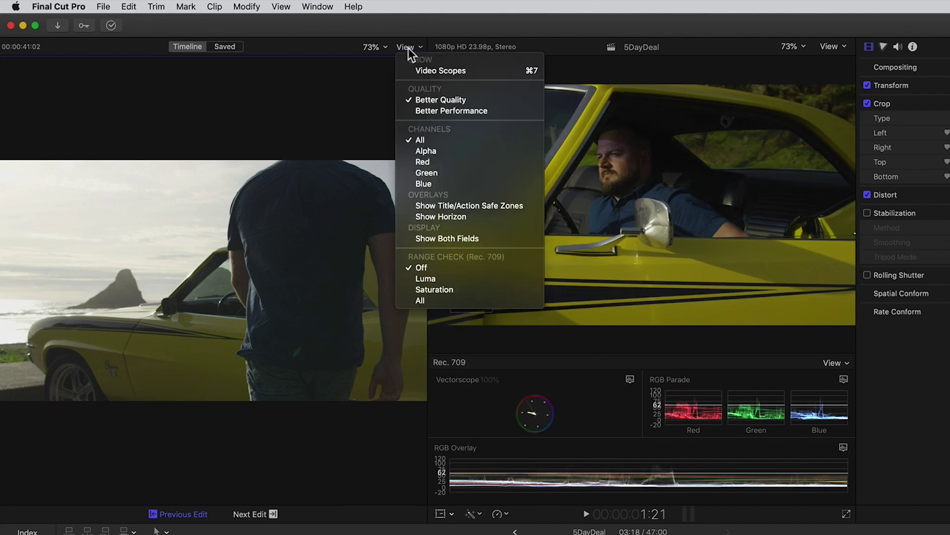
click(419, 71)
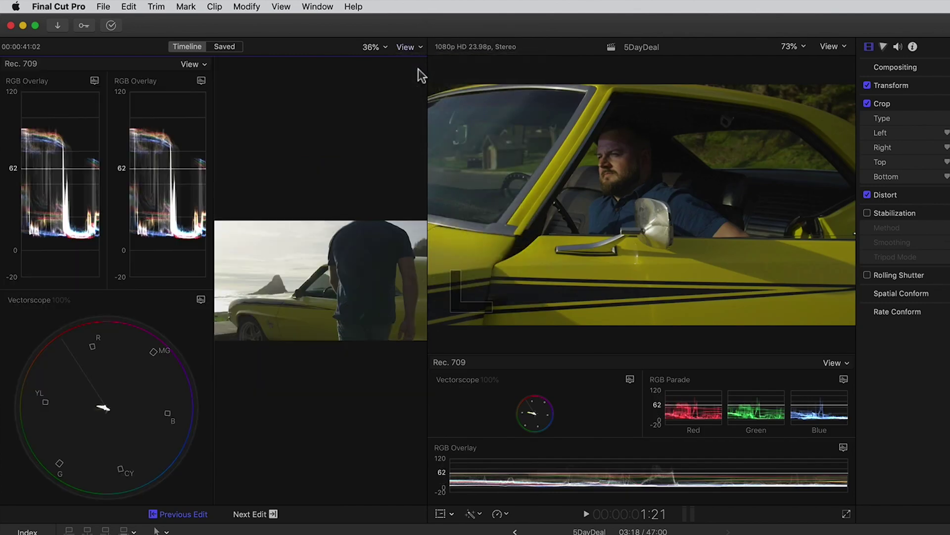
click(94, 81)
click(107, 107)
click(201, 300)
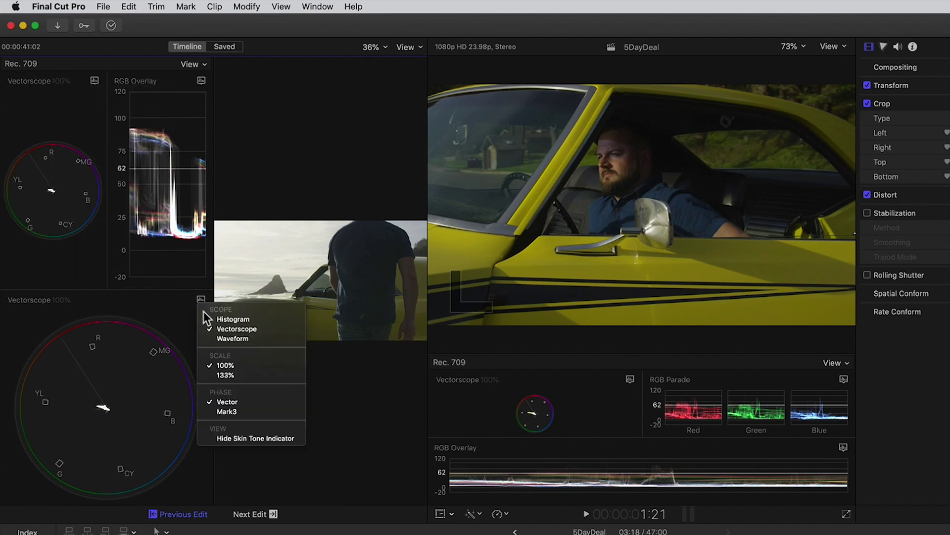
click(233, 338)
click(201, 299)
click(232, 372)
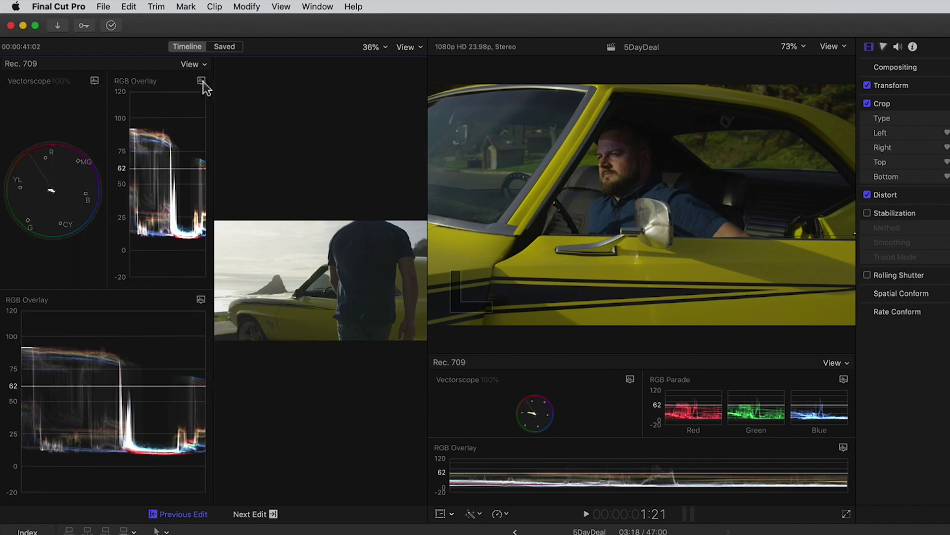
click(201, 80)
click(227, 141)
Step: Set comparison scopes to Vertical Layout, enlarge the main scopes, and step to the next shot
click(202, 65)
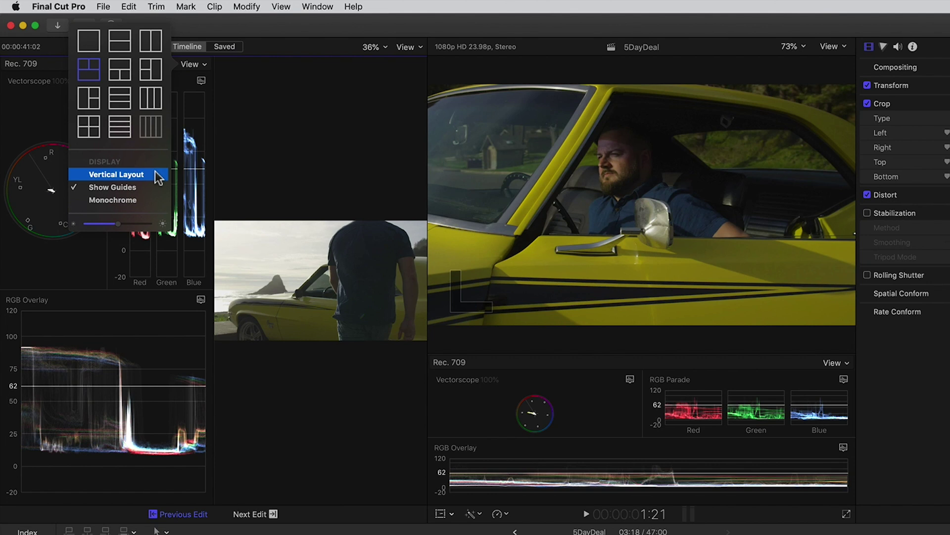
click(157, 177)
drag(479, 354, 466, 293)
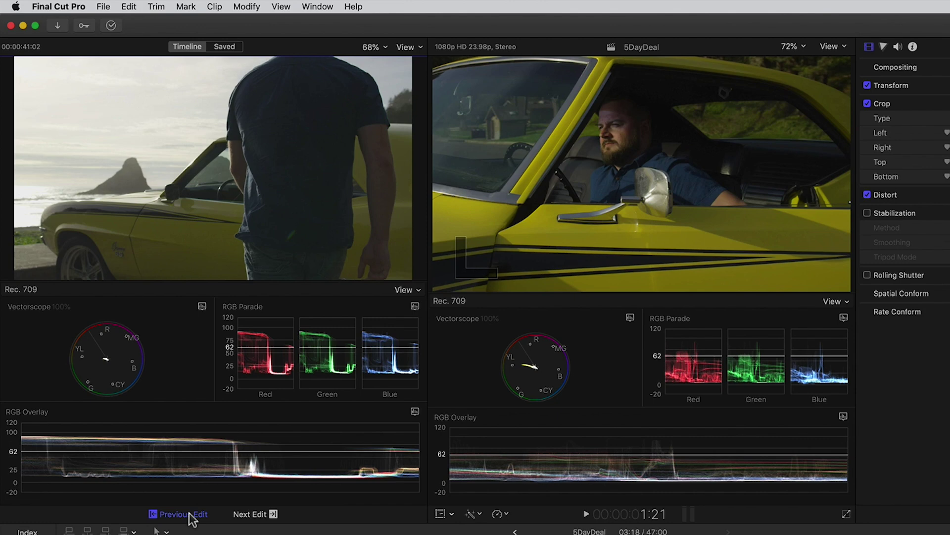
click(267, 516)
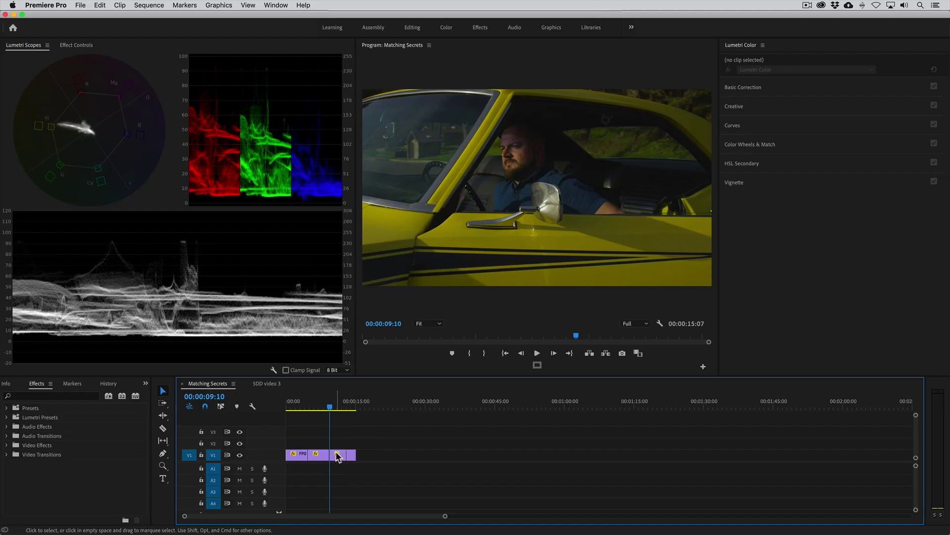
click(337, 455)
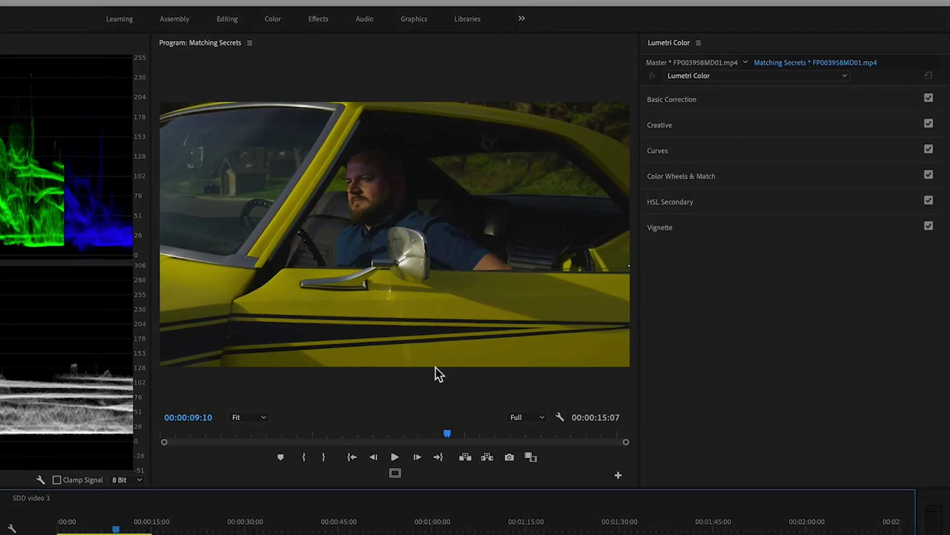
Step: In Lumetri Comparison View, step the reference through shots, then set it to 00:00:00:00
click(657, 177)
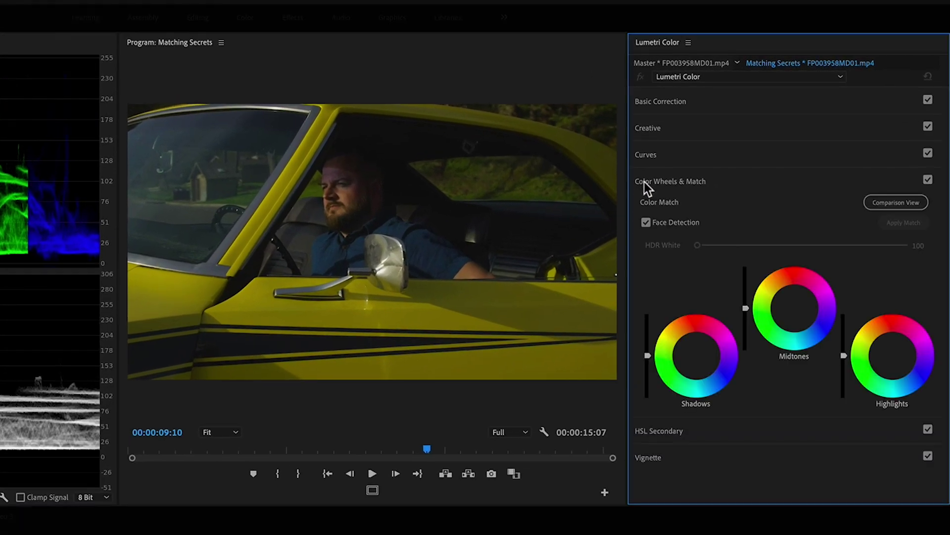
click(901, 202)
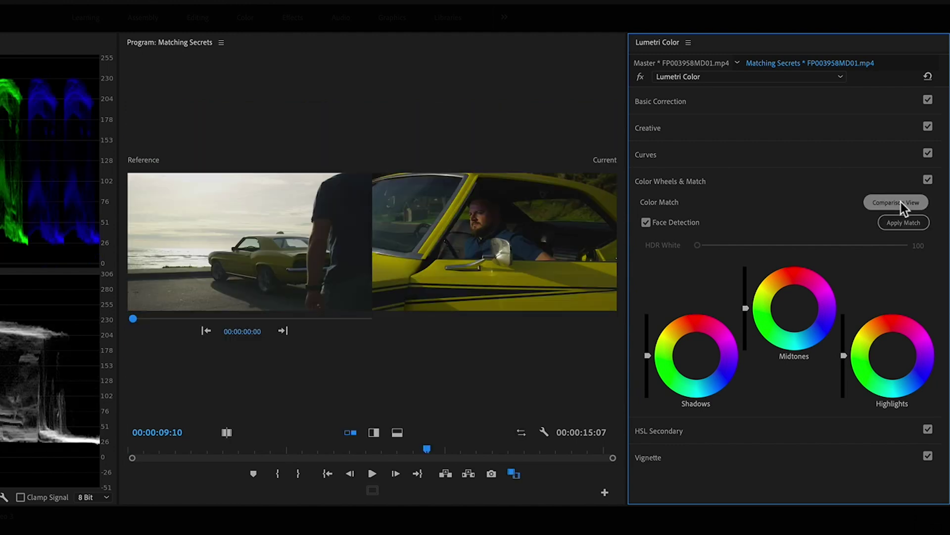
drag(134, 318, 220, 319)
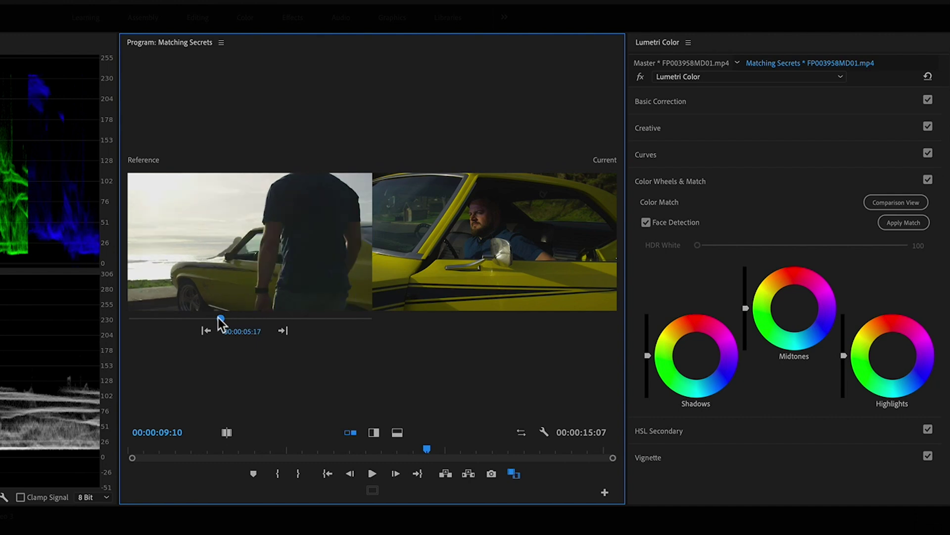
click(282, 331)
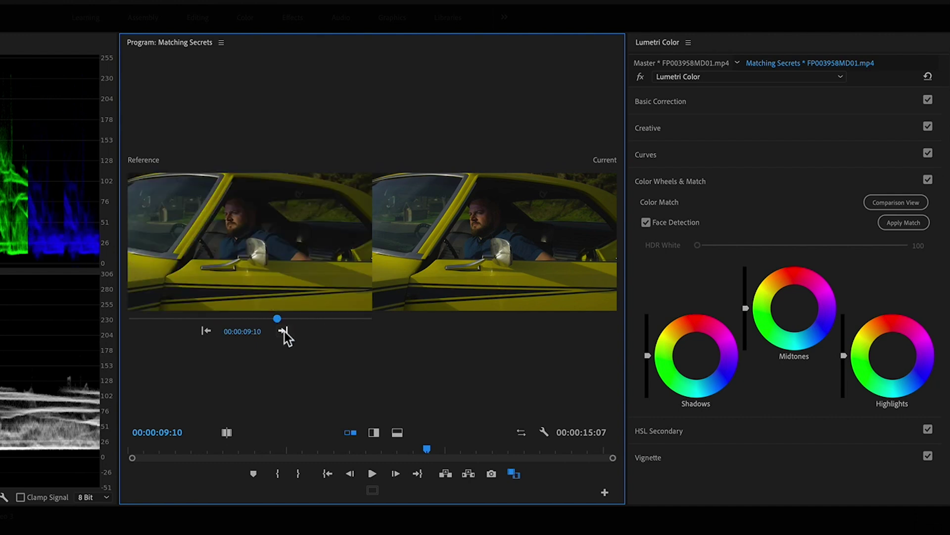
click(284, 331)
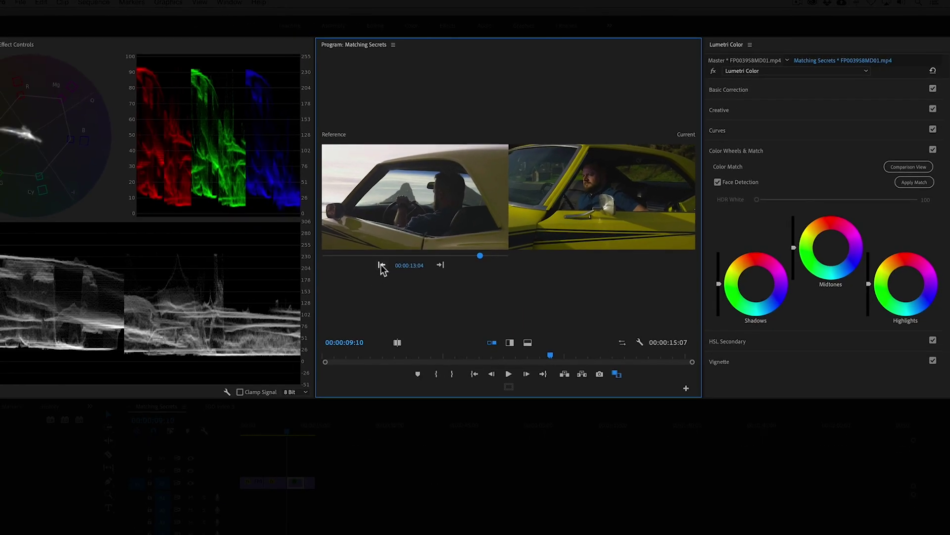
click(206, 331)
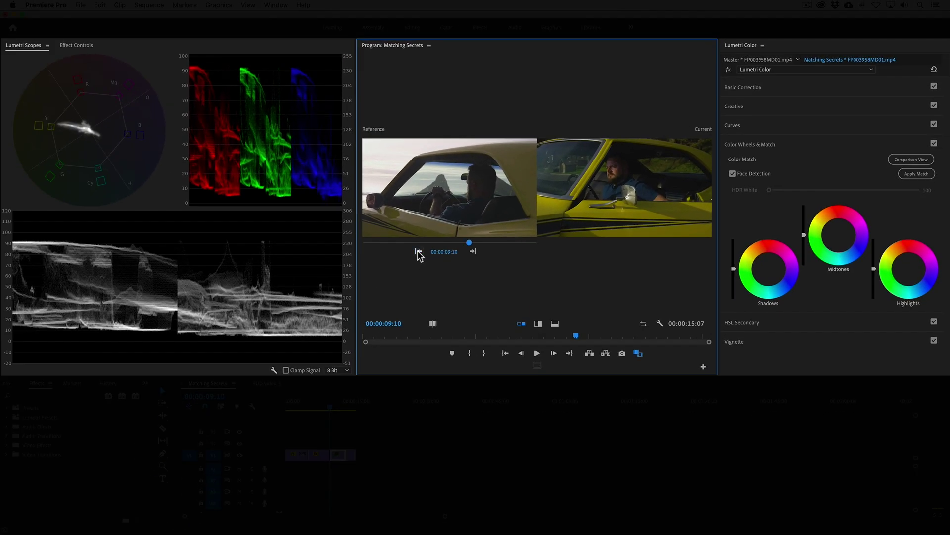
click(418, 252)
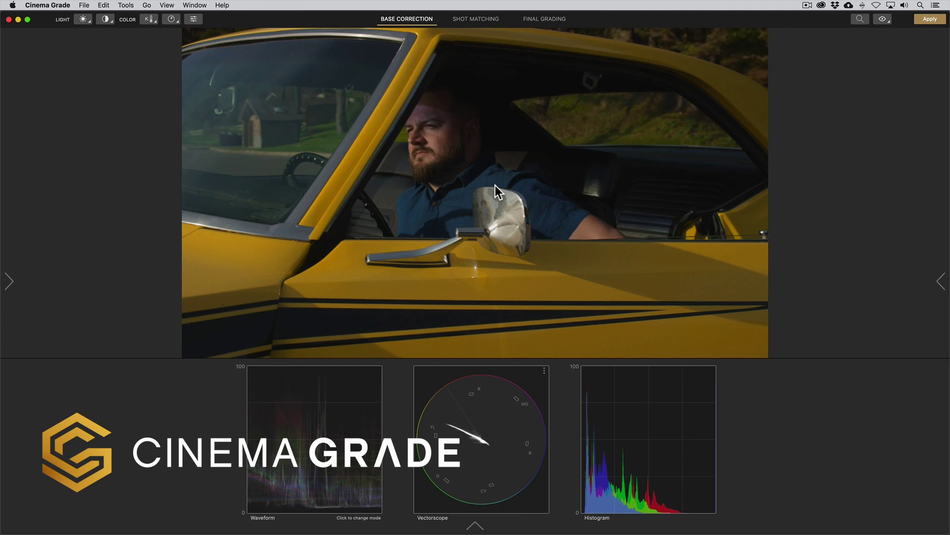
Step: Make the driver-window shot the yellow group's hero and add the other three shots
click(476, 20)
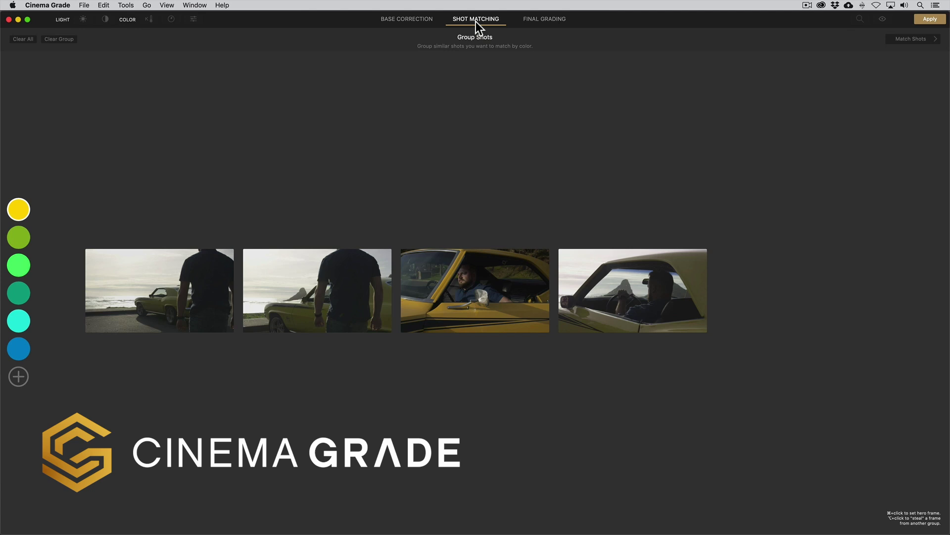
click(483, 266)
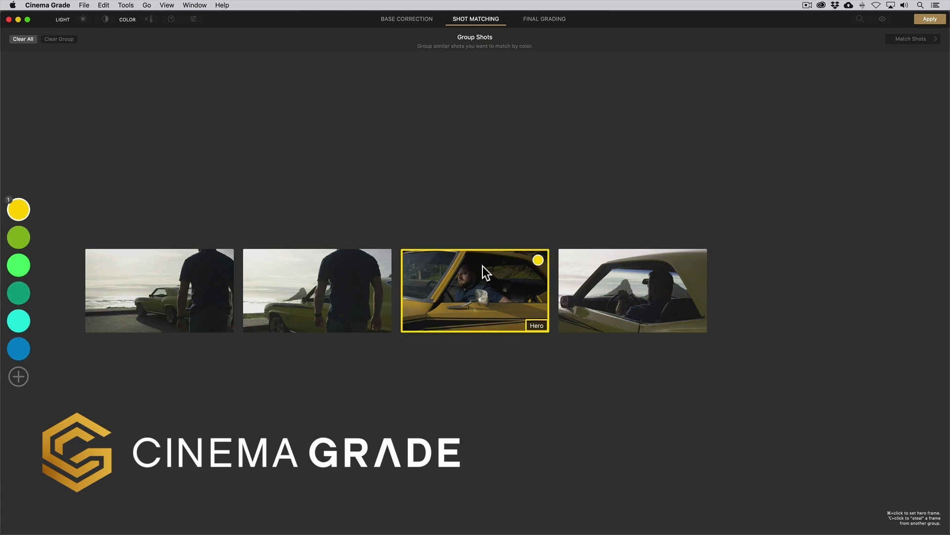
click(575, 297)
click(356, 307)
click(198, 298)
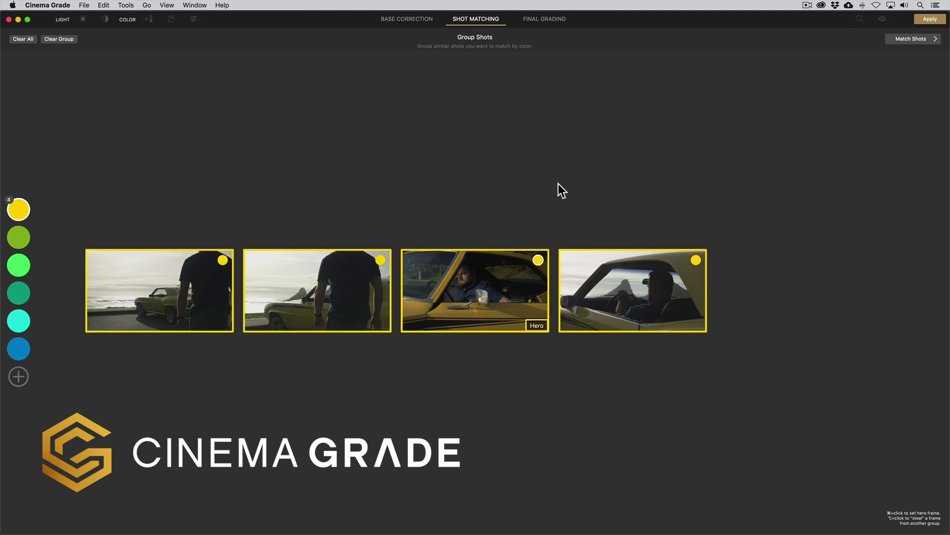
Step: Open Match Shots and apply the hero's correction to the whole group
click(894, 39)
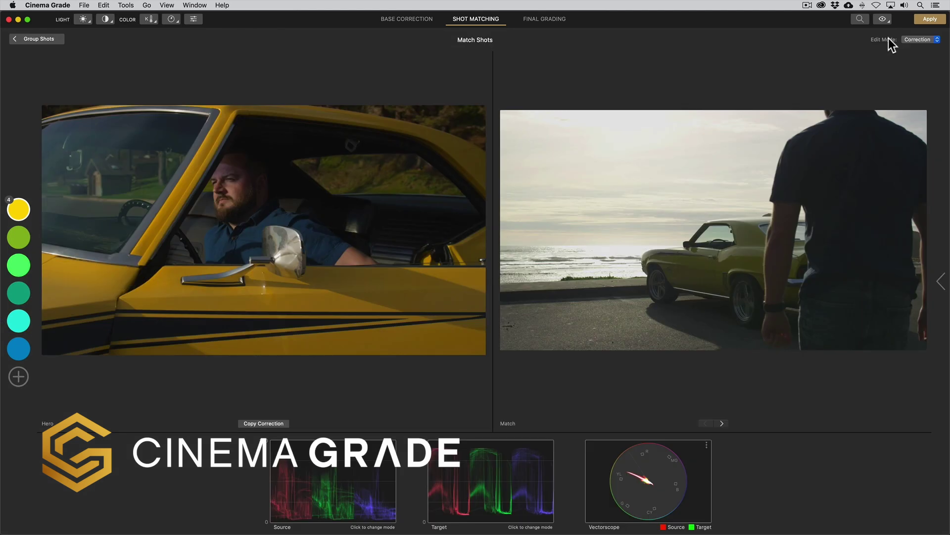
click(277, 423)
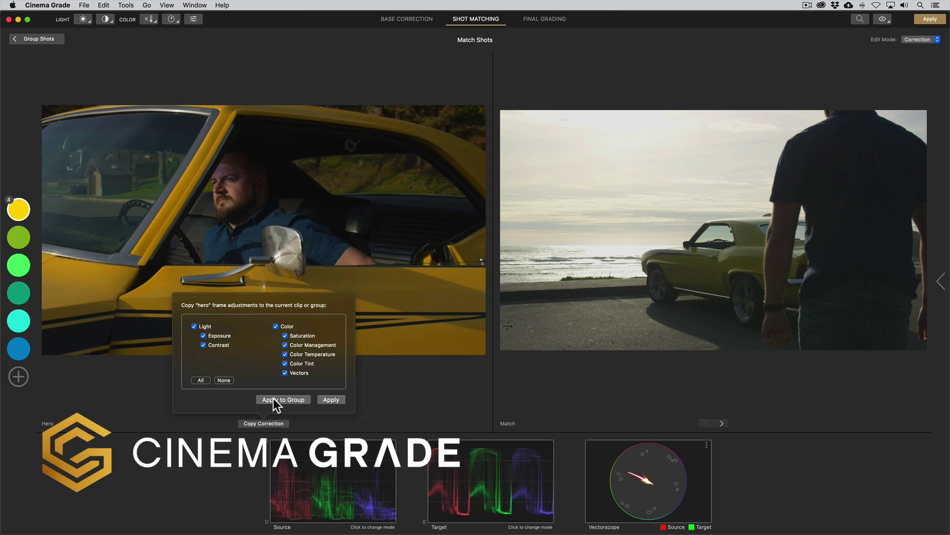
click(273, 399)
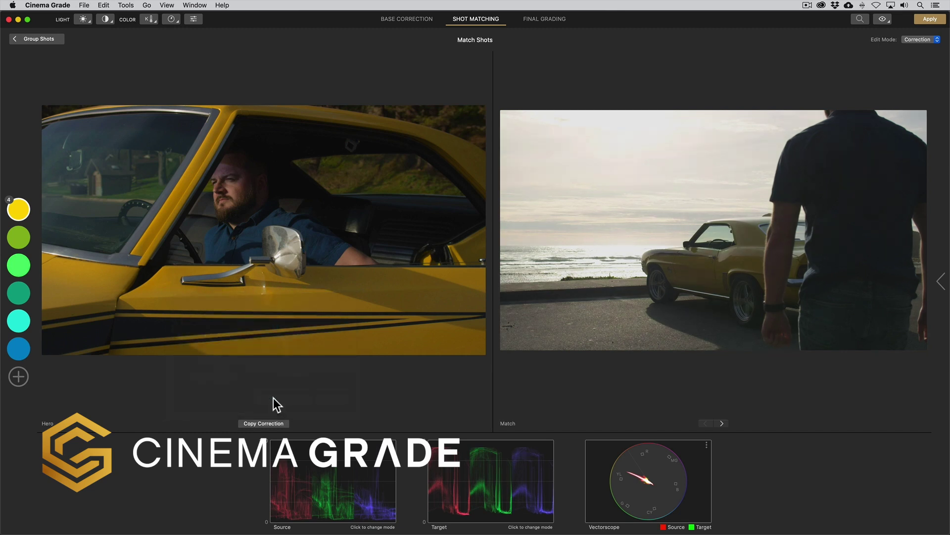
Step: Brighten the beach shot's exposure slightly, then step the match to the driver shot
key(e)
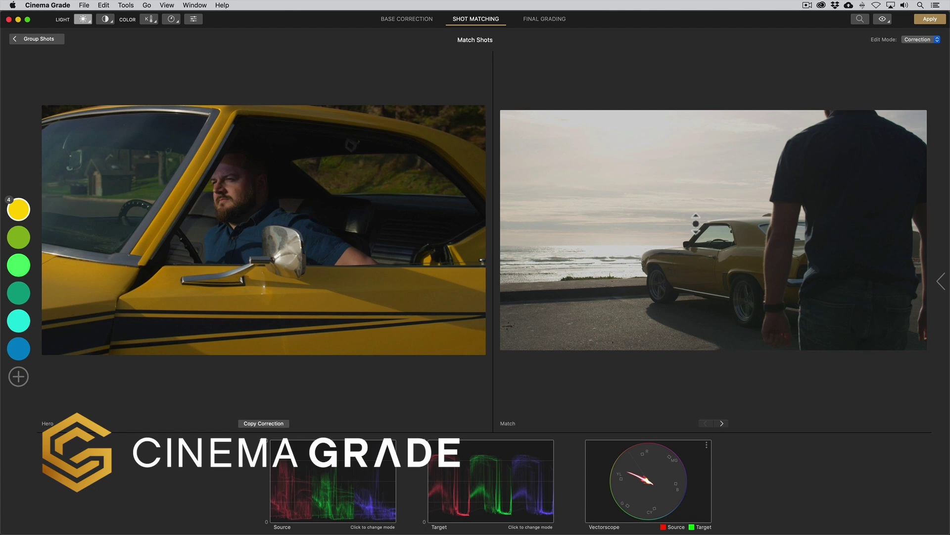
drag(696, 223, 693, 204)
key(s)
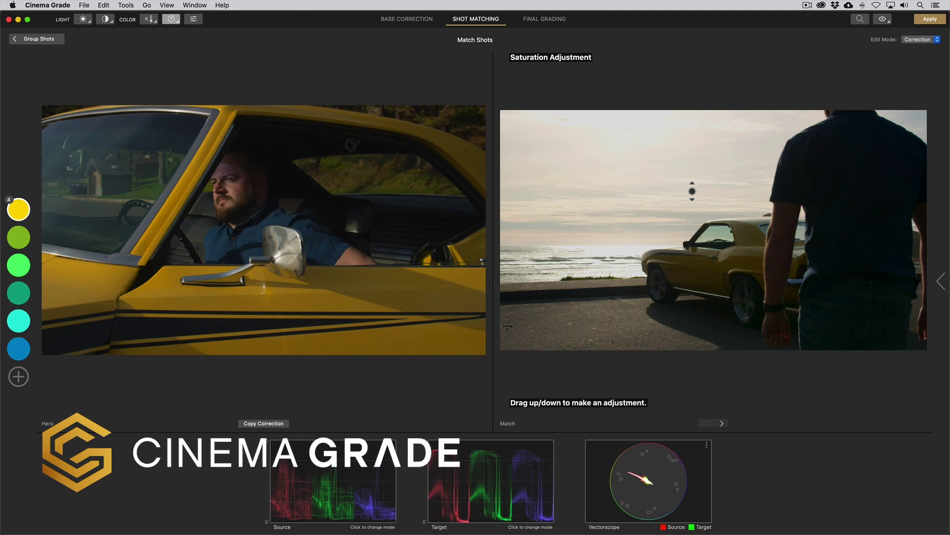
key(Down)
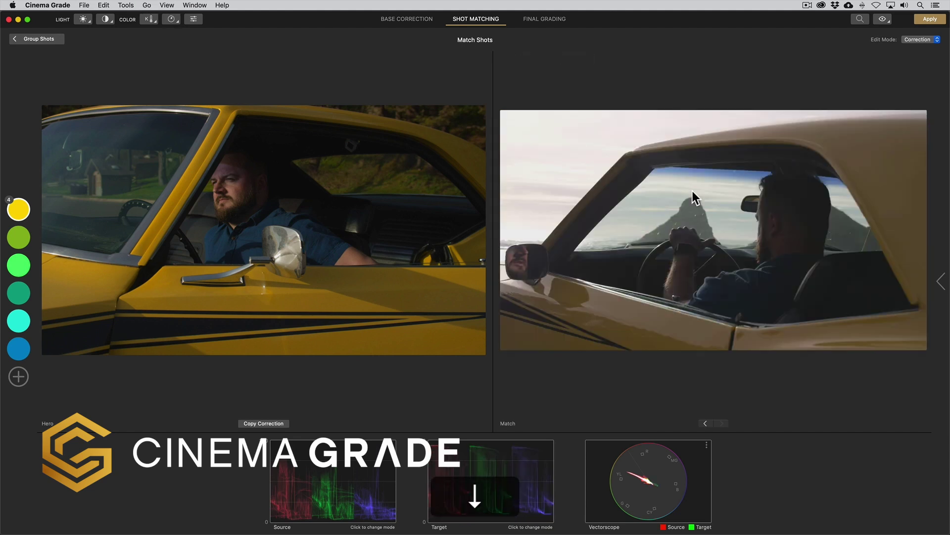
key(Up)
key(Up)
key(Down)
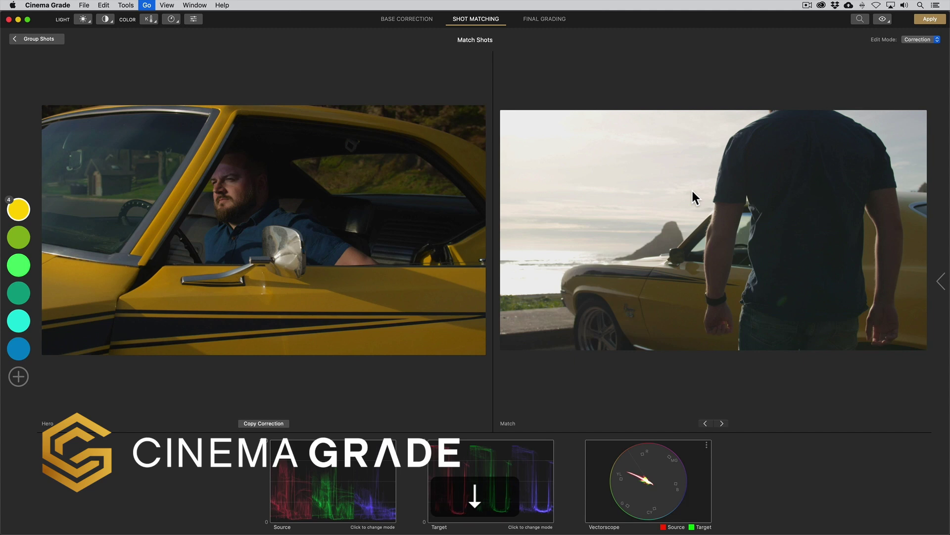
key(Down)
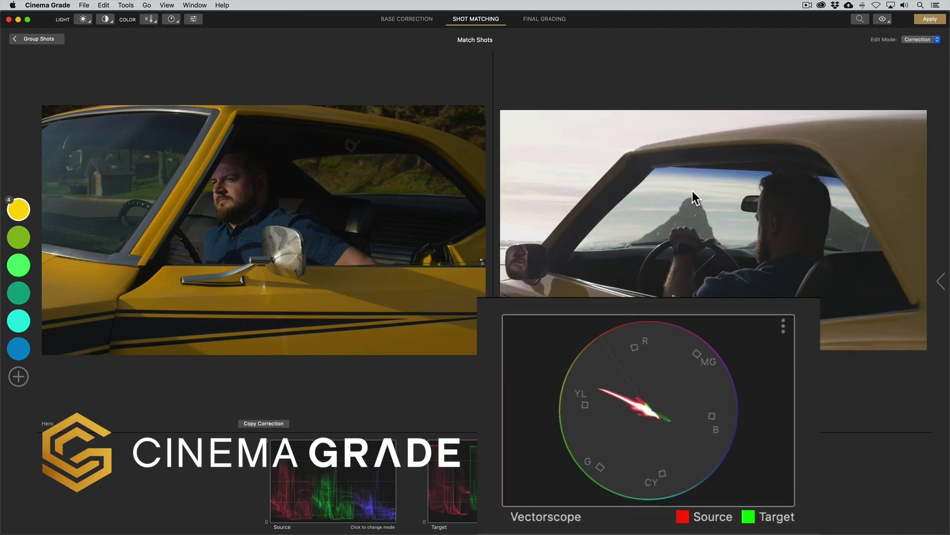
Step: Change the driver shot's saturation to match the hero
key(e)
key(s)
drag(694, 202, 695, 152)
Step: Adjust the driver shot's colour temperature, warming it and then cooling it back
click(151, 20)
click(165, 31)
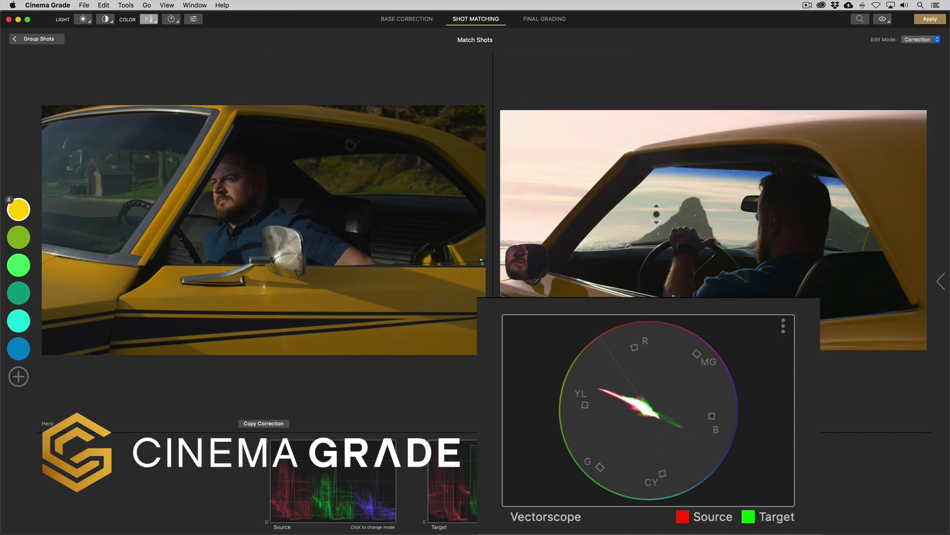
mouse_move(652, 250)
mouse_down()
mouse_move(657, 198)
mouse_move(642, 249)
mouse_up()
key(s)
click(148, 19)
click(165, 31)
click(641, 249)
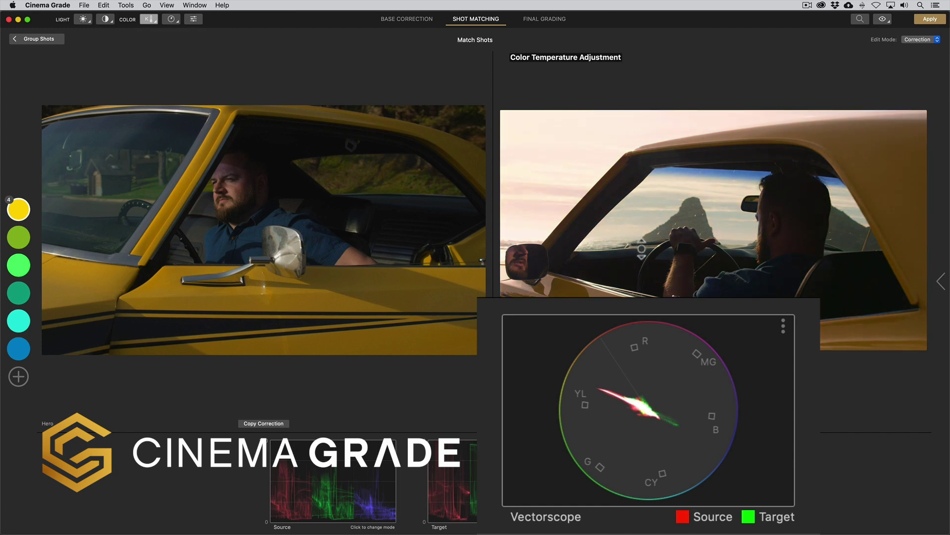
Step: Rebalance the driver shot's colour tint toward the hero shot
click(148, 19)
click(170, 53)
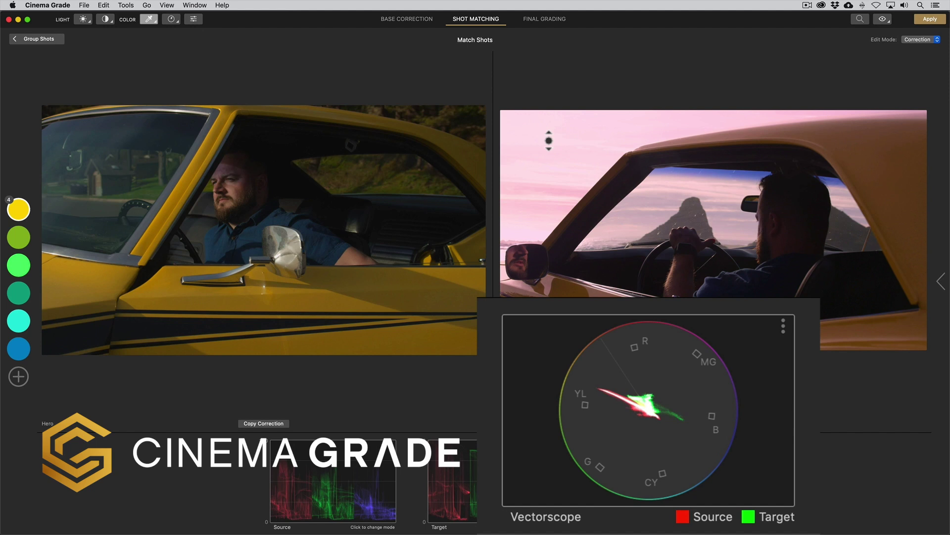
click(548, 128)
click(548, 128)
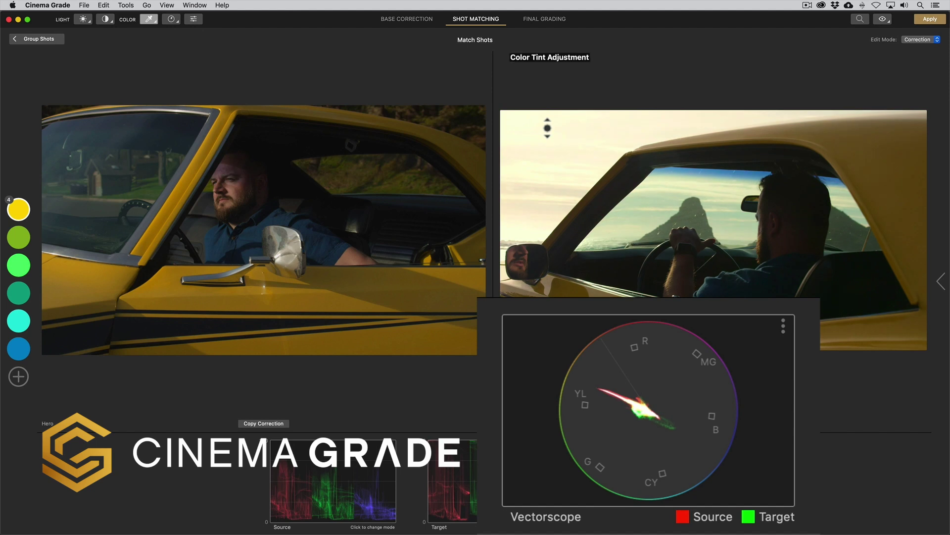